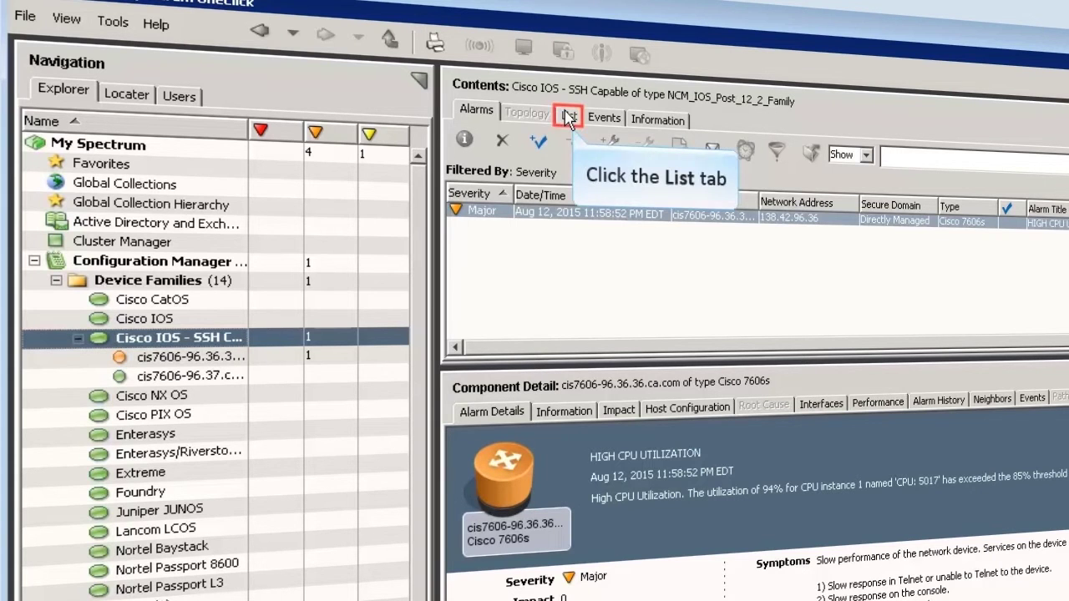
Step: Capture the host configuration of the Cisco 7606s device at 138.42.96.36 and review the new capture's line changes against the previous one
left_click(568, 117)
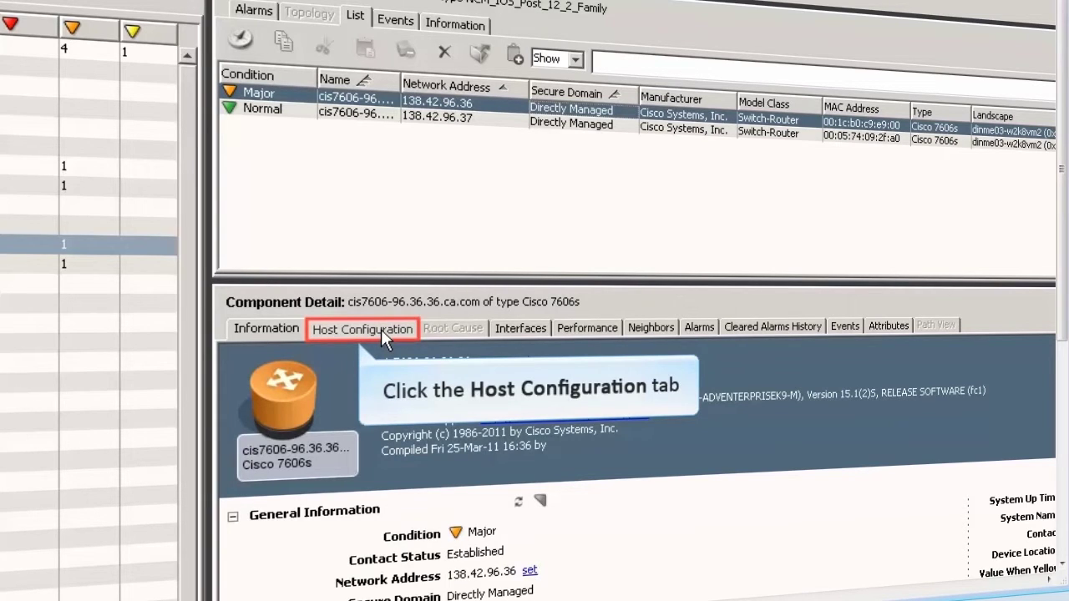
left_click(381, 329)
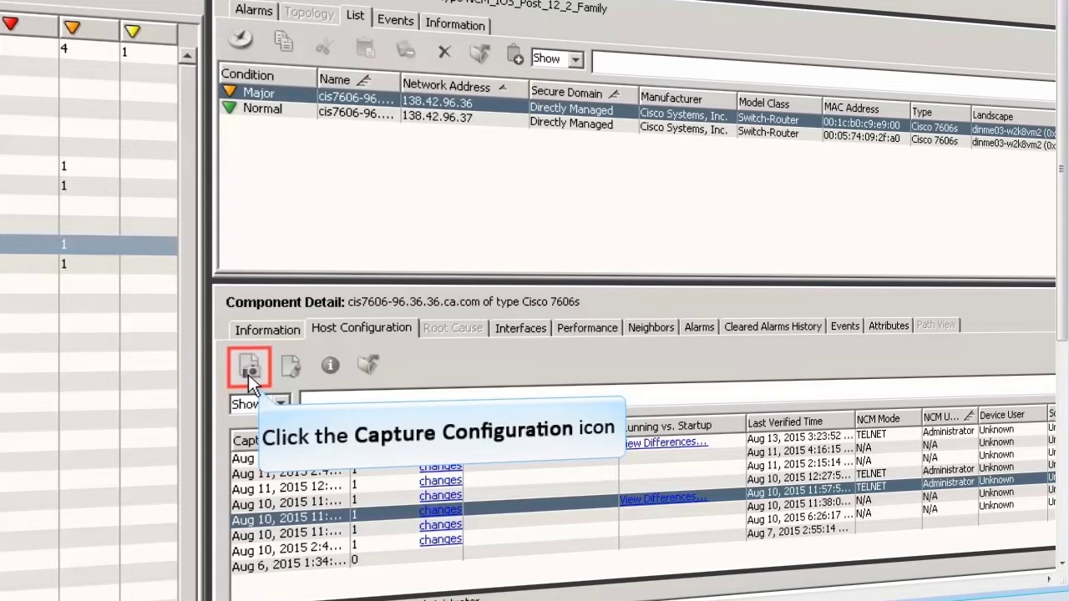
left_click(248, 374)
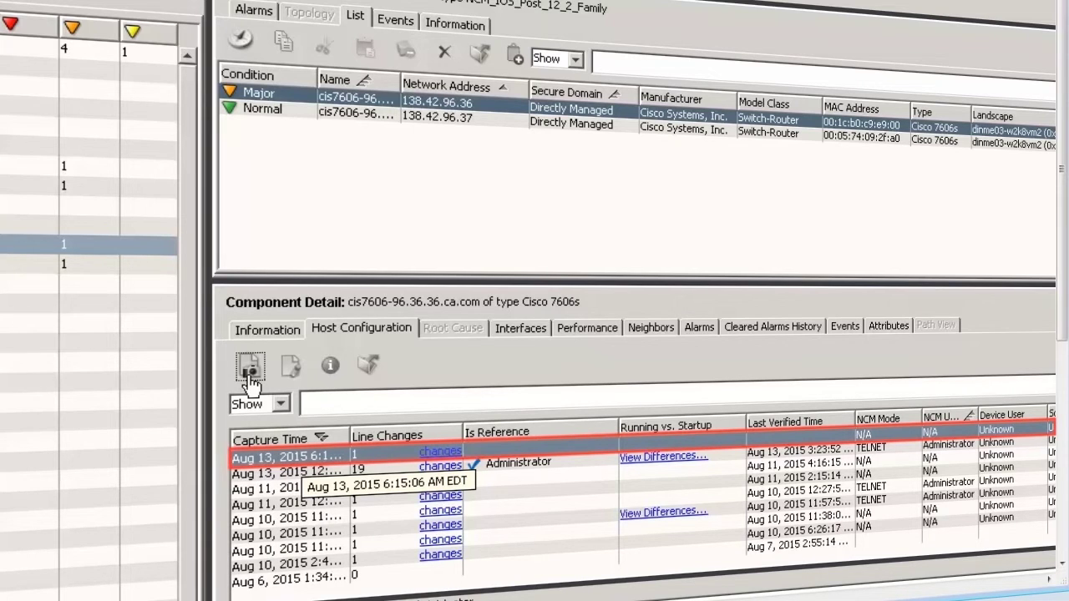
left_click(440, 454)
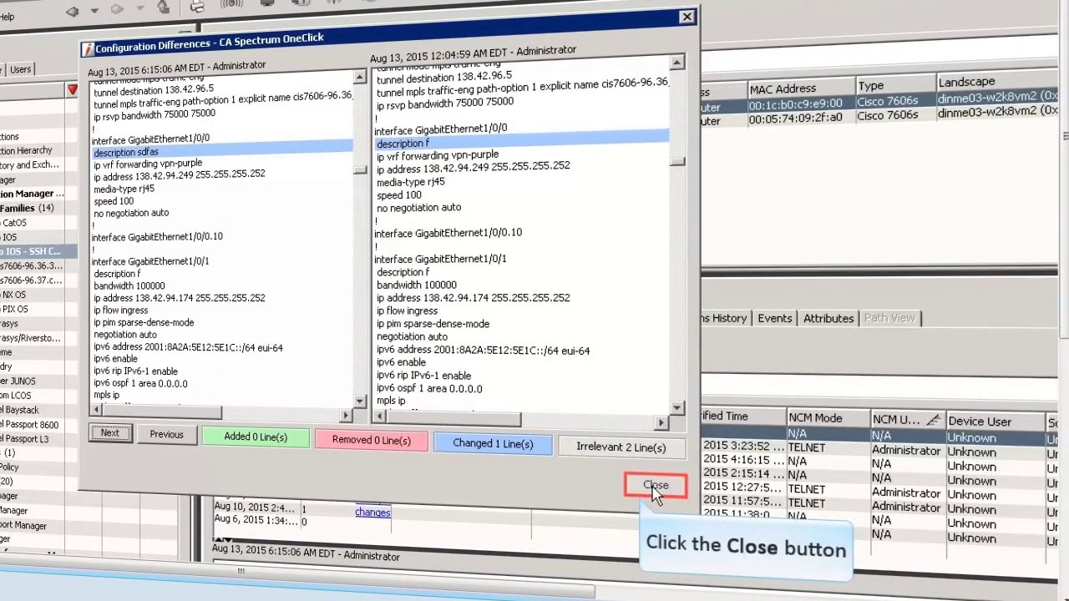
left_click(655, 486)
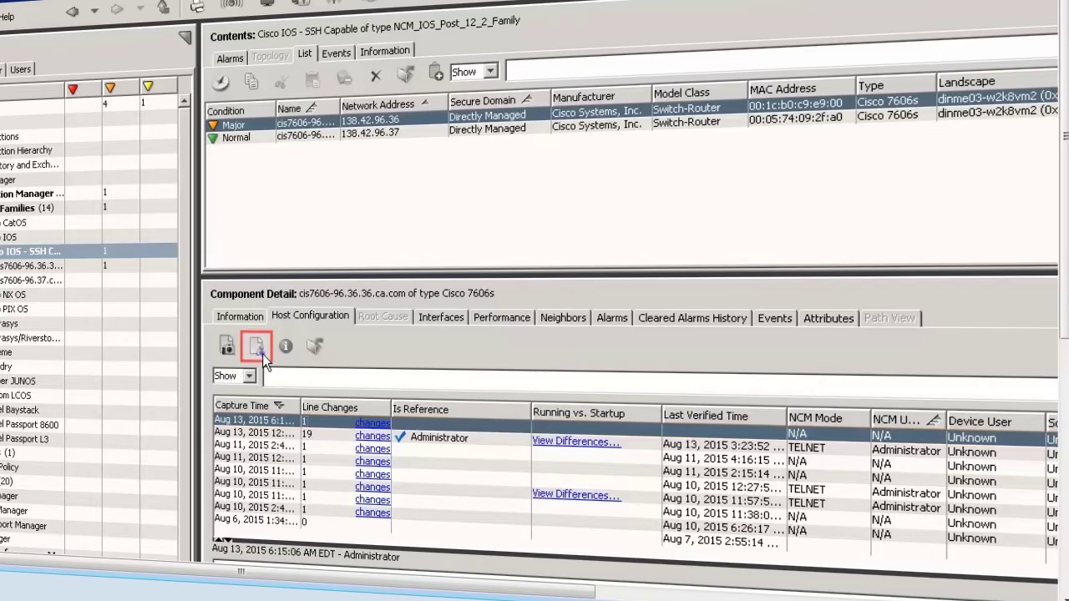
Step: Upload the configuration with the GigabitEthernet3/44 description set to "testing", also saving it to startup
left_click(262, 354)
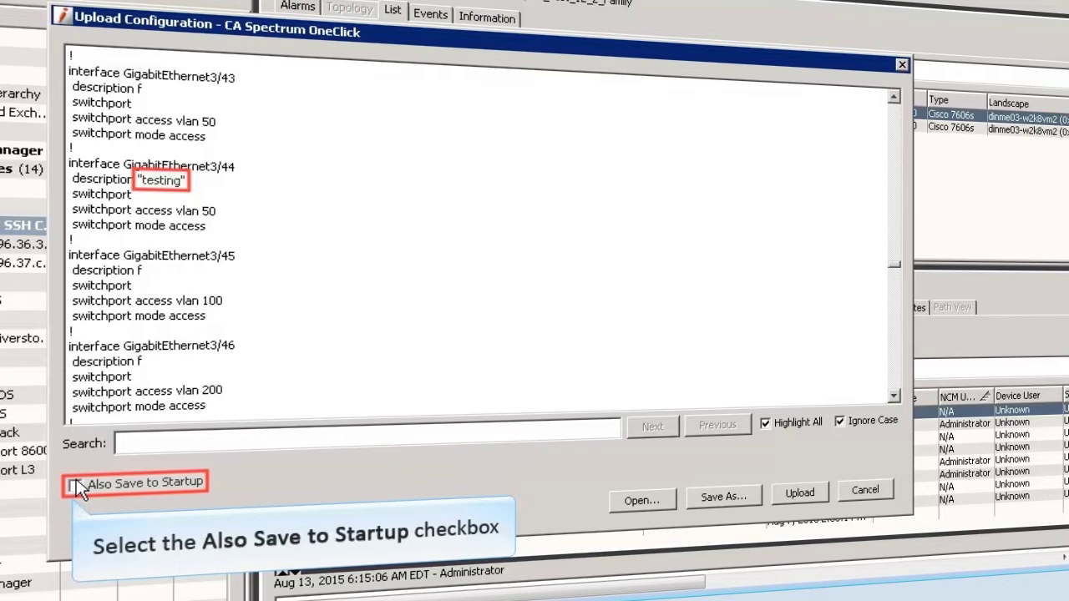
left_click(75, 485)
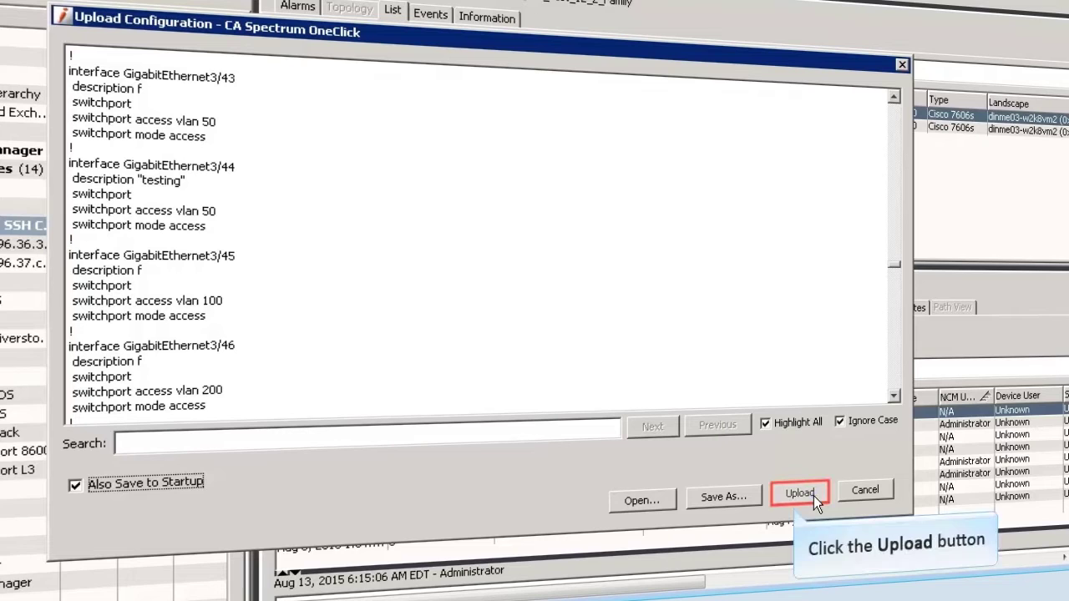
left_click(813, 496)
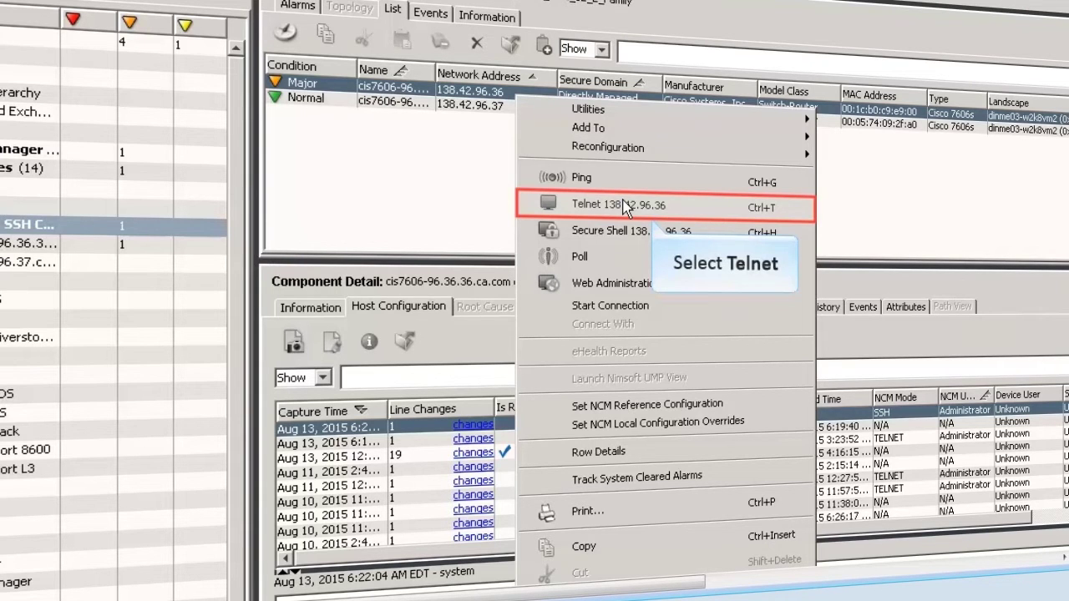
Step: Open a Telnet session to 138.42.96.36, log in with the account password, and enter privileged mode with the enable password
left_click(623, 202)
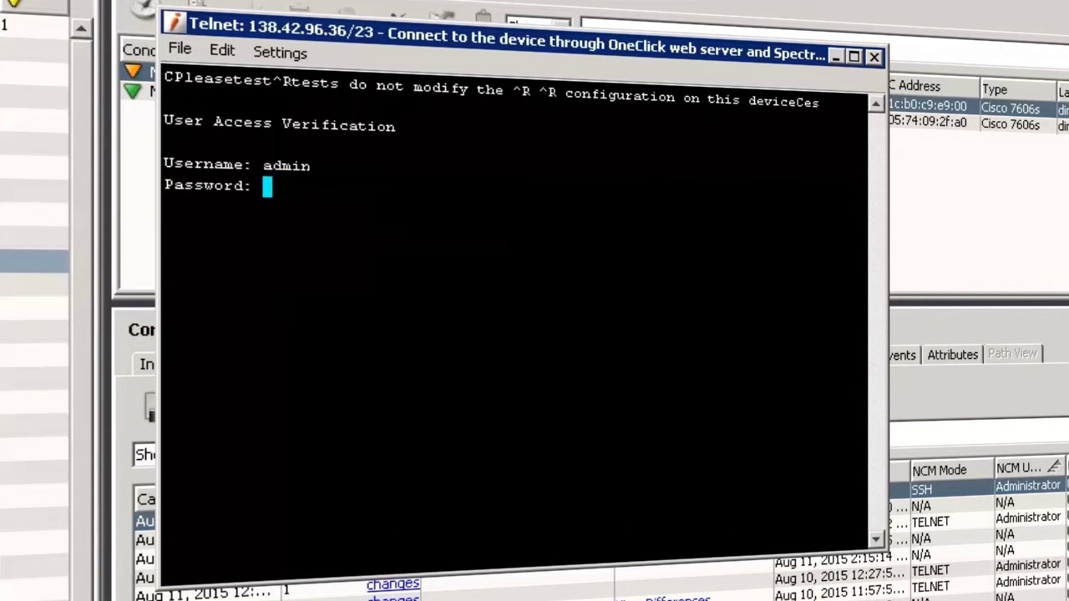
key("Return")
type("en")
key("Return")
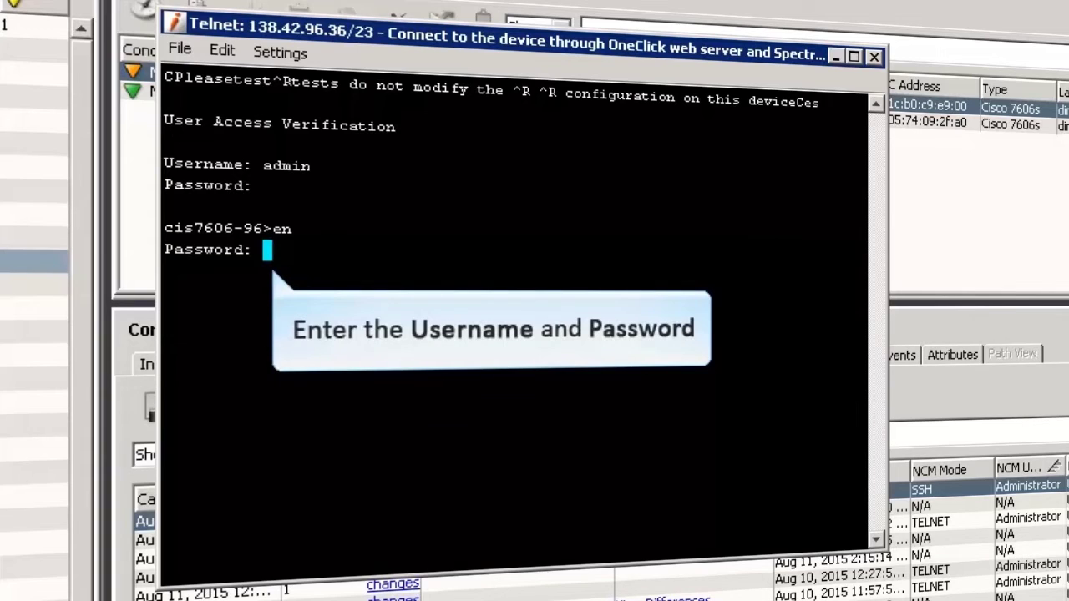
key("Return")
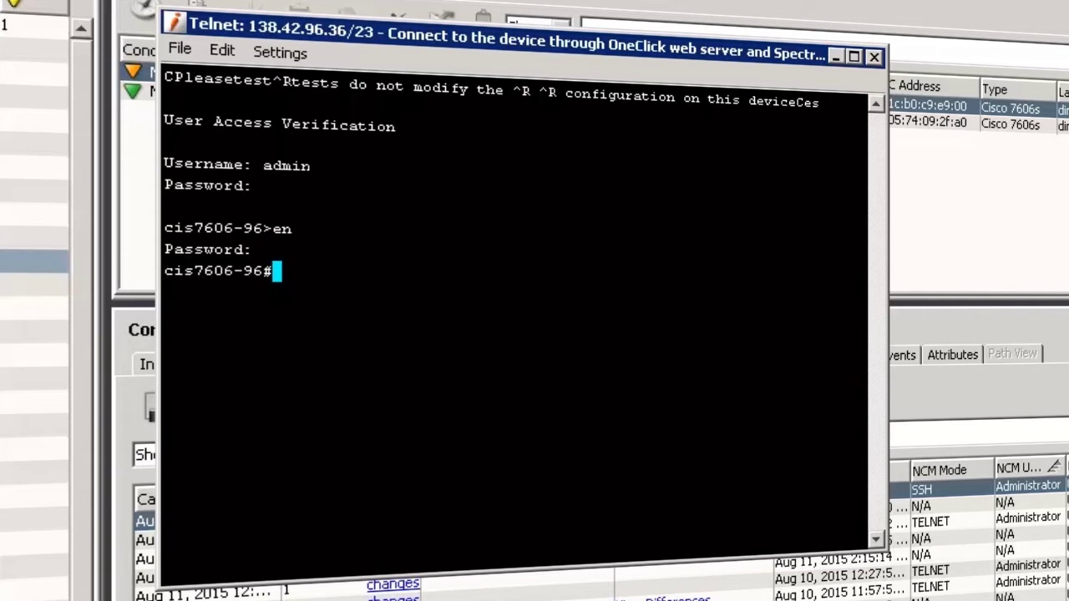
Step: Show the running configuration, examine the GigabitEthernet3/44 description, and close the Telnet session
type("show ru")
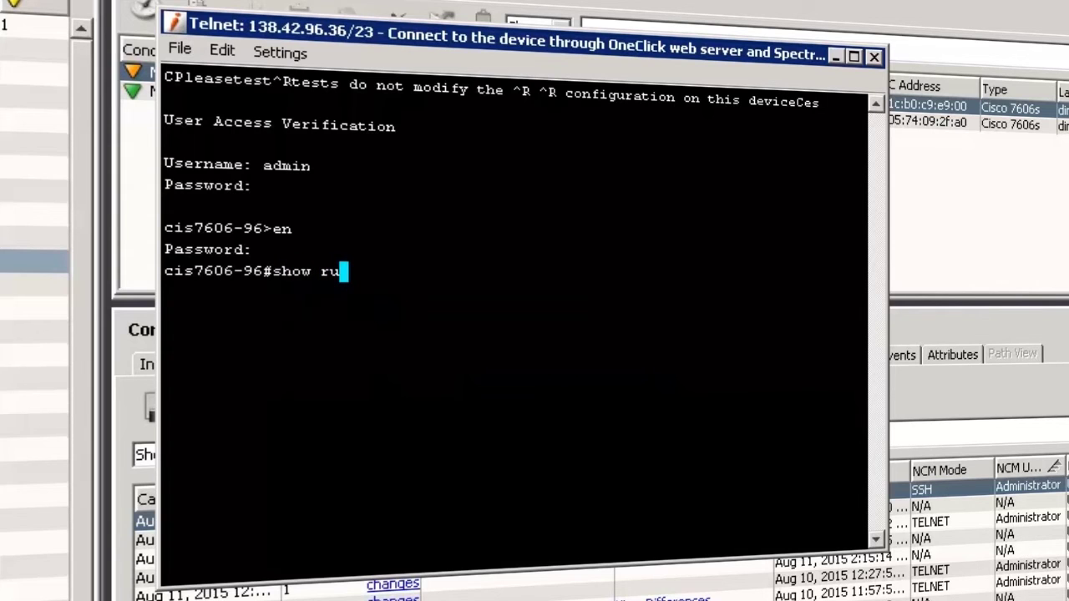
type("n")
key("Return")
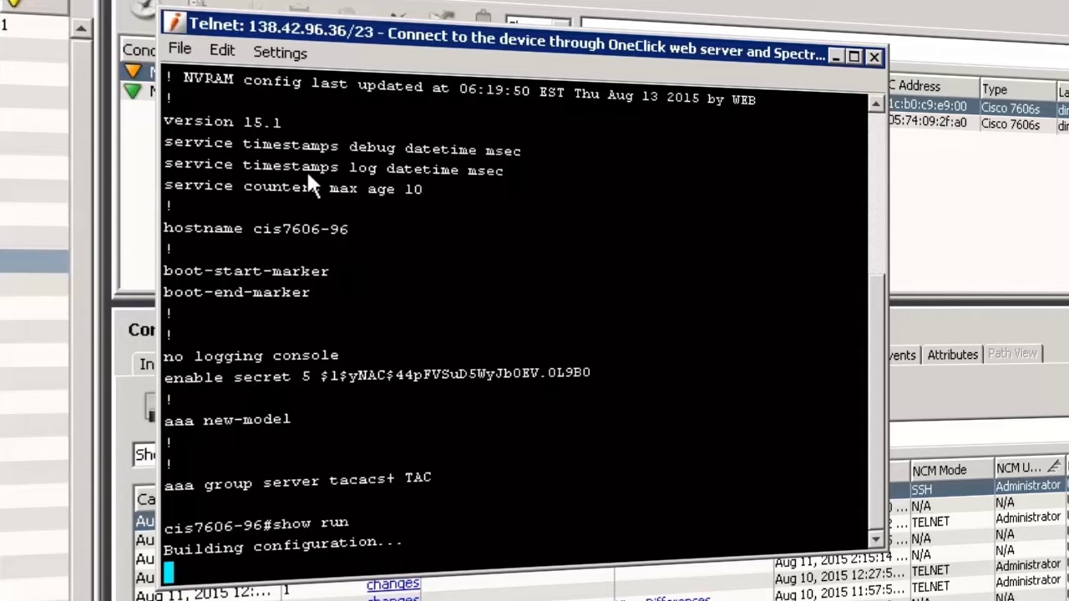
key("Return")
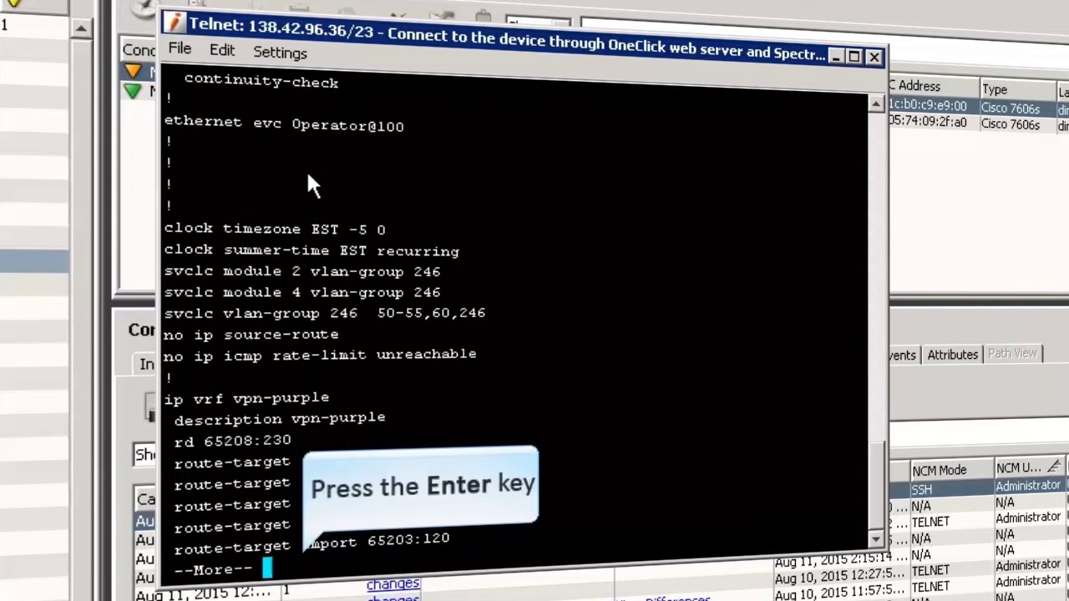
key("Return")
key("Return")
key("Return")
key("Return")
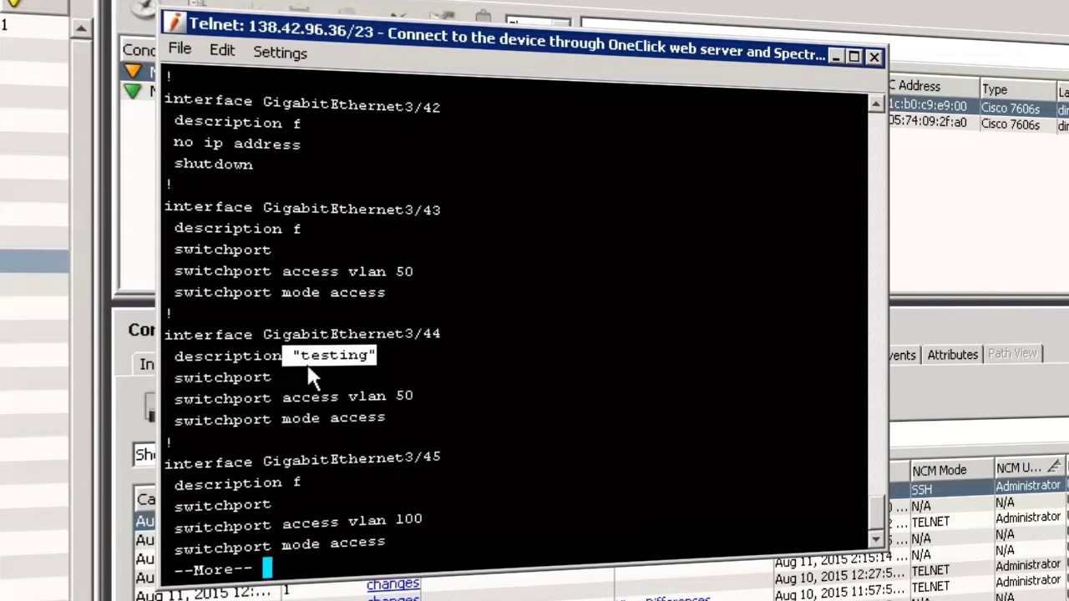
key("q")
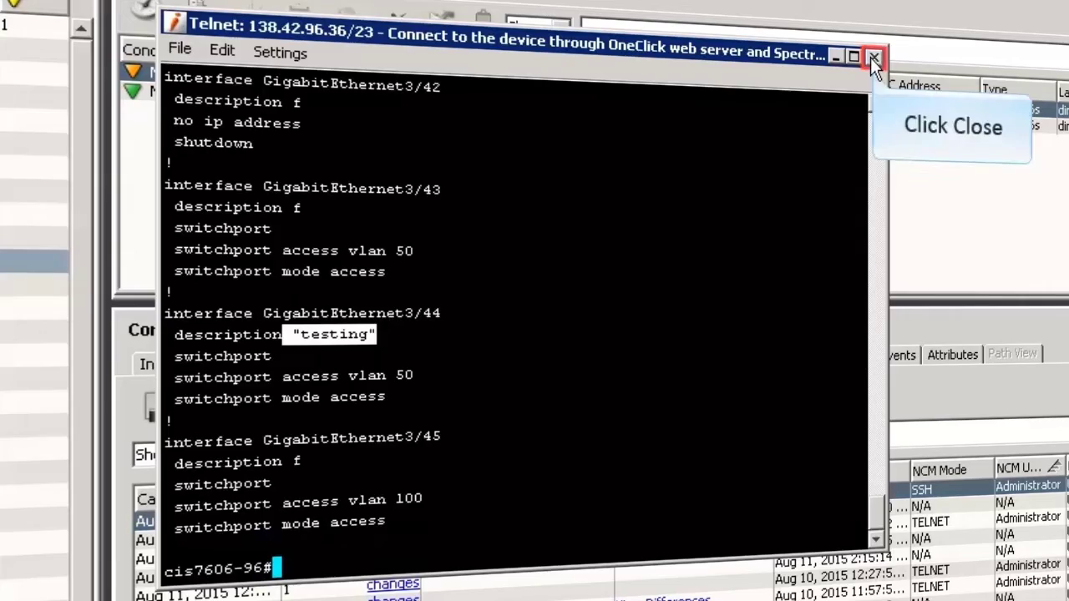
left_click(872, 57)
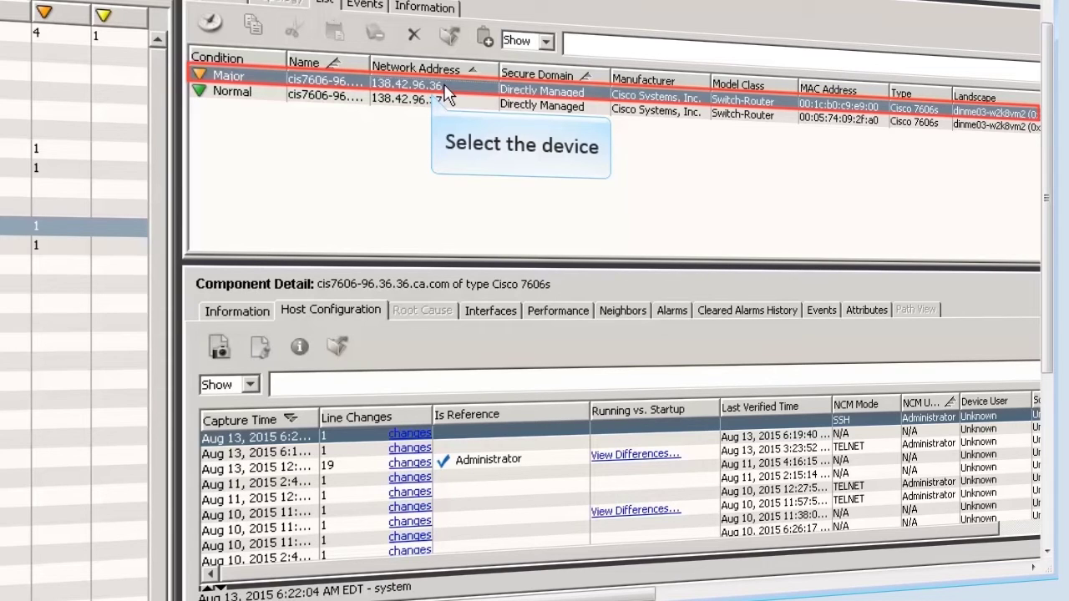
Step: Create an upload task for the device at 138.42.96.36 with the content description "NCM Testing"
right_click(445, 92)
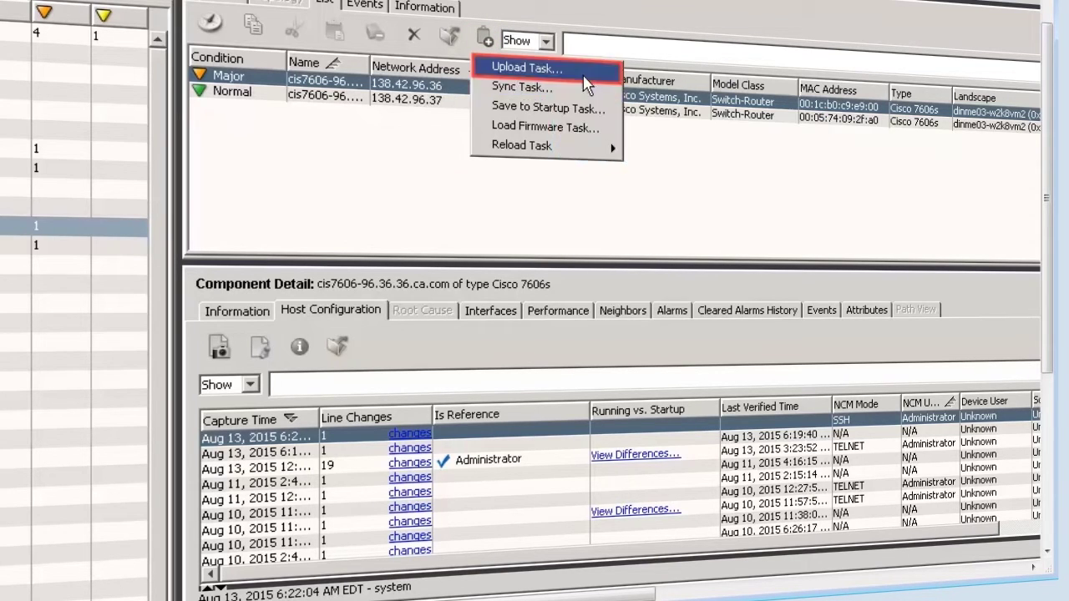
left_click(528, 67)
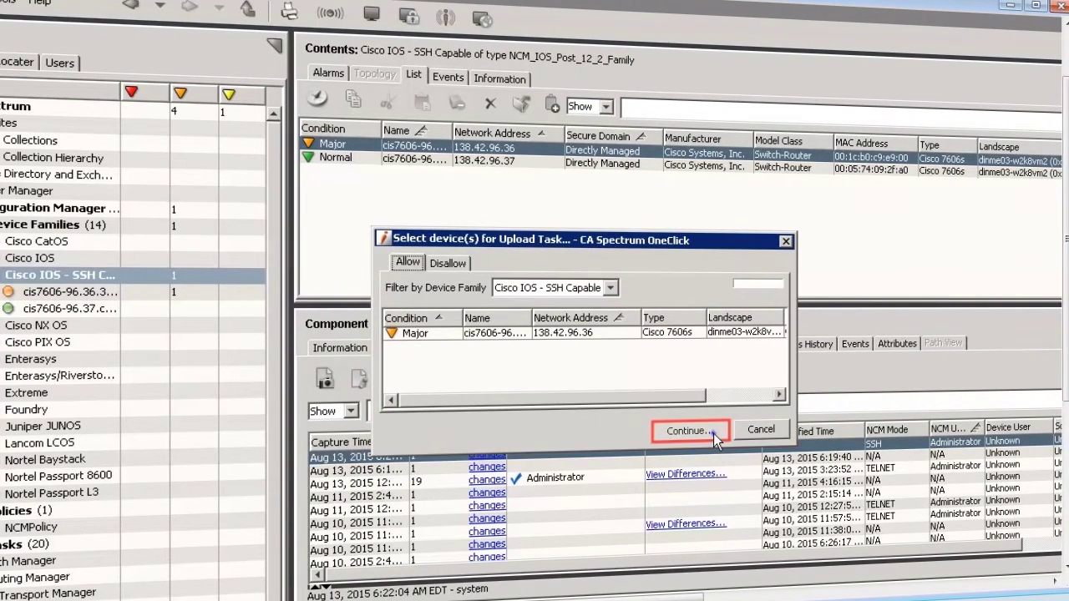
left_click(713, 434)
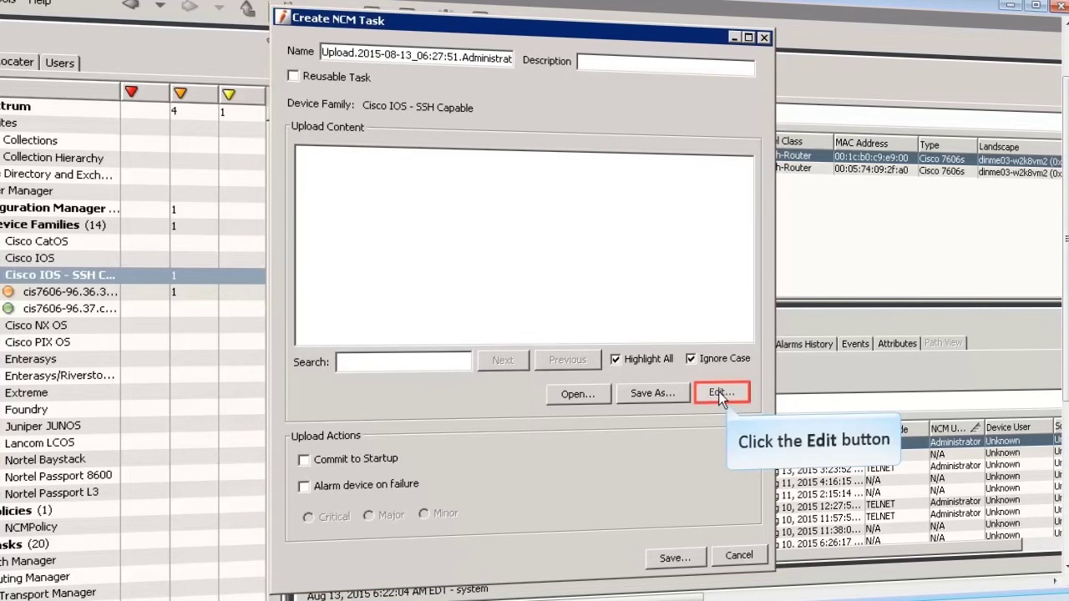
left_click(718, 391)
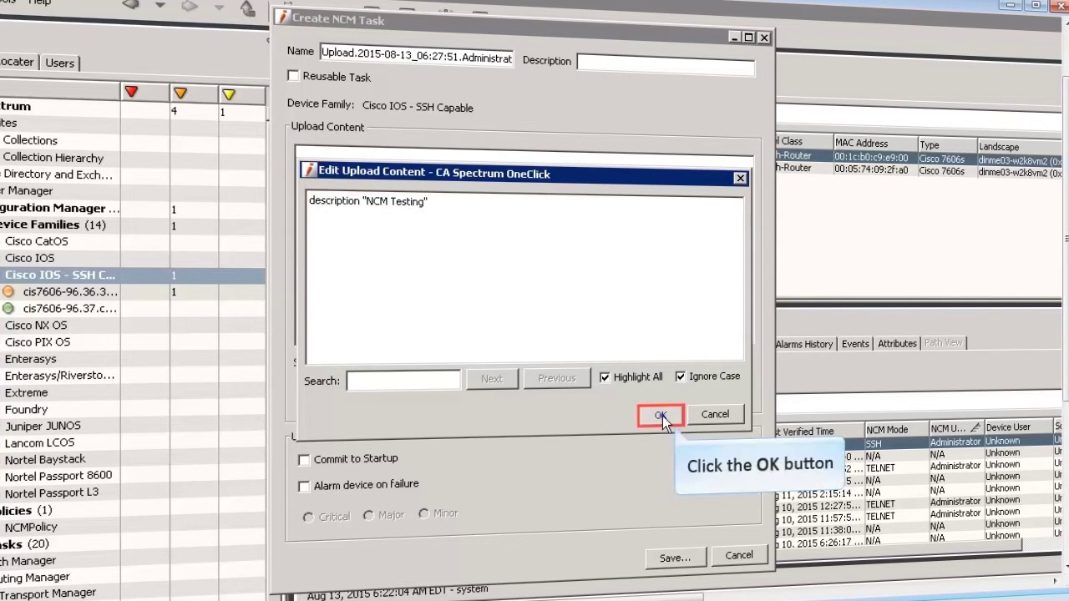
left_click(660, 415)
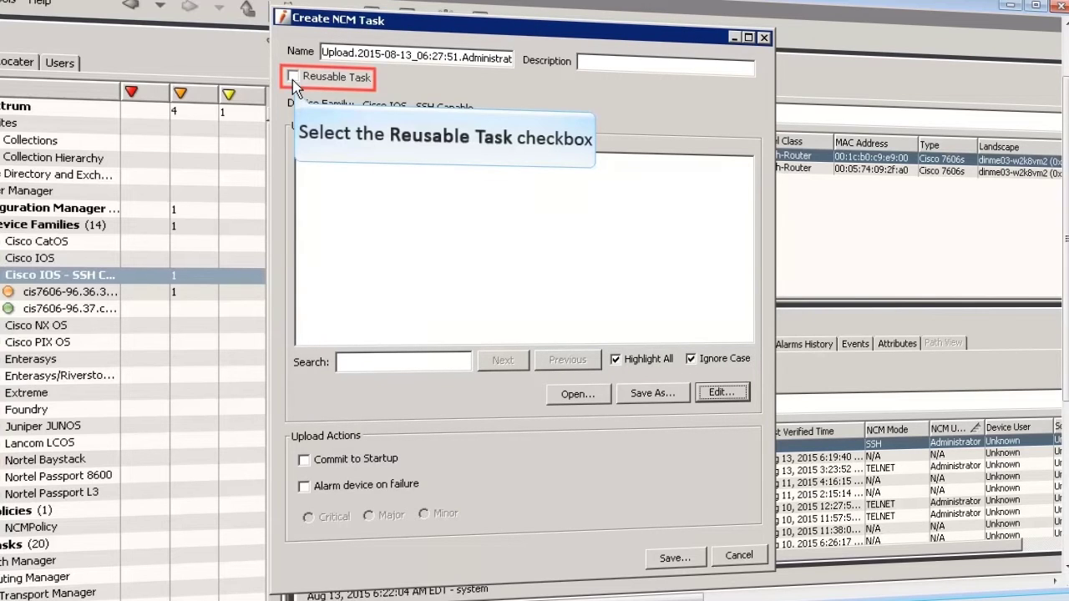
Step: Make the upload task reusable with a Minor alarm on device failure, then save it and run the upload
left_click(293, 77)
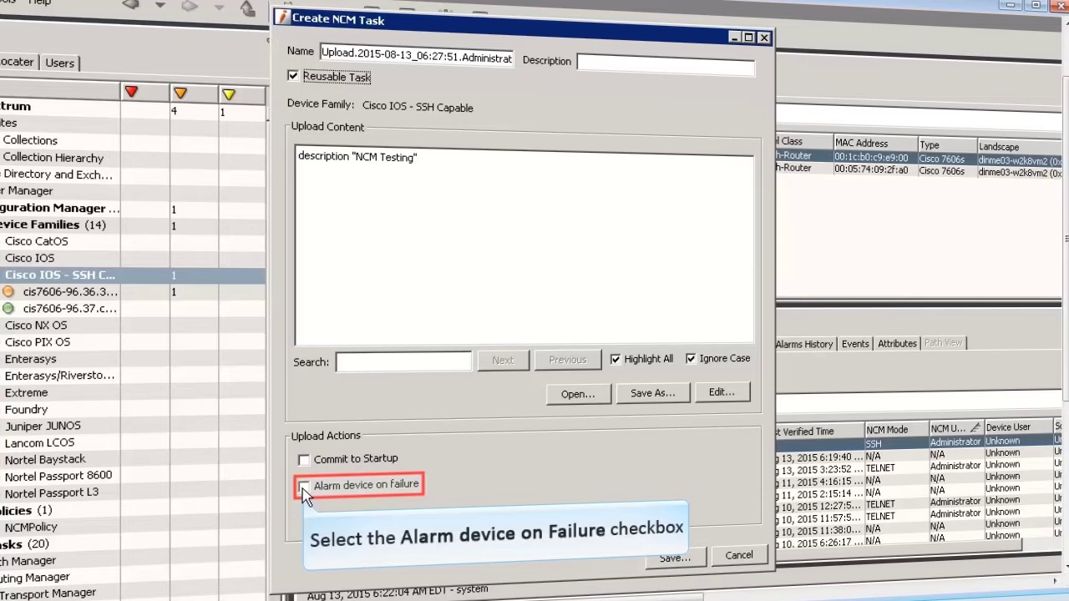
left_click(304, 485)
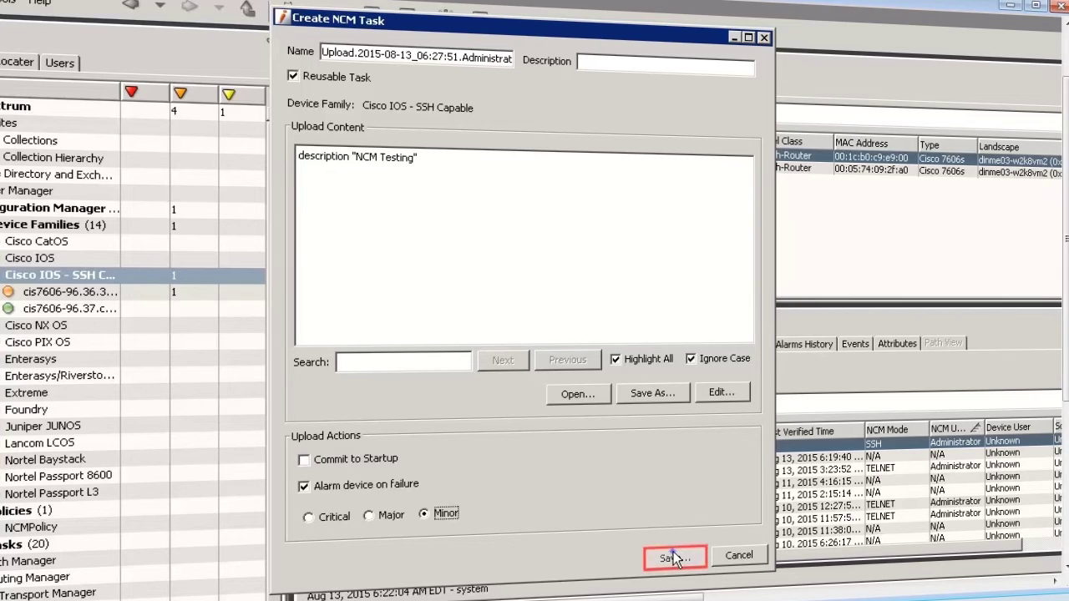
left_click(674, 557)
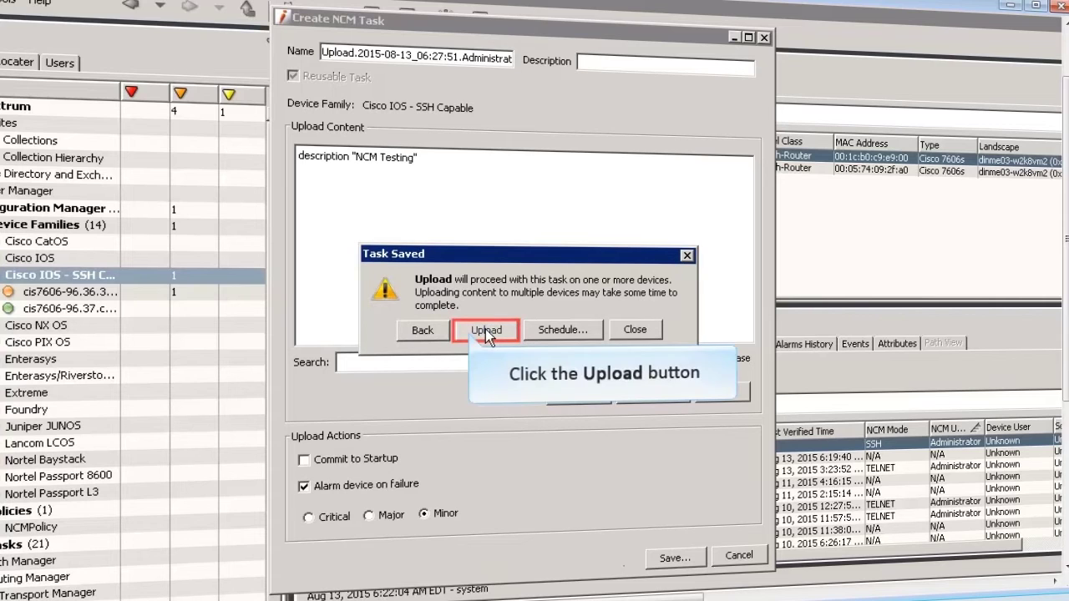
left_click(485, 329)
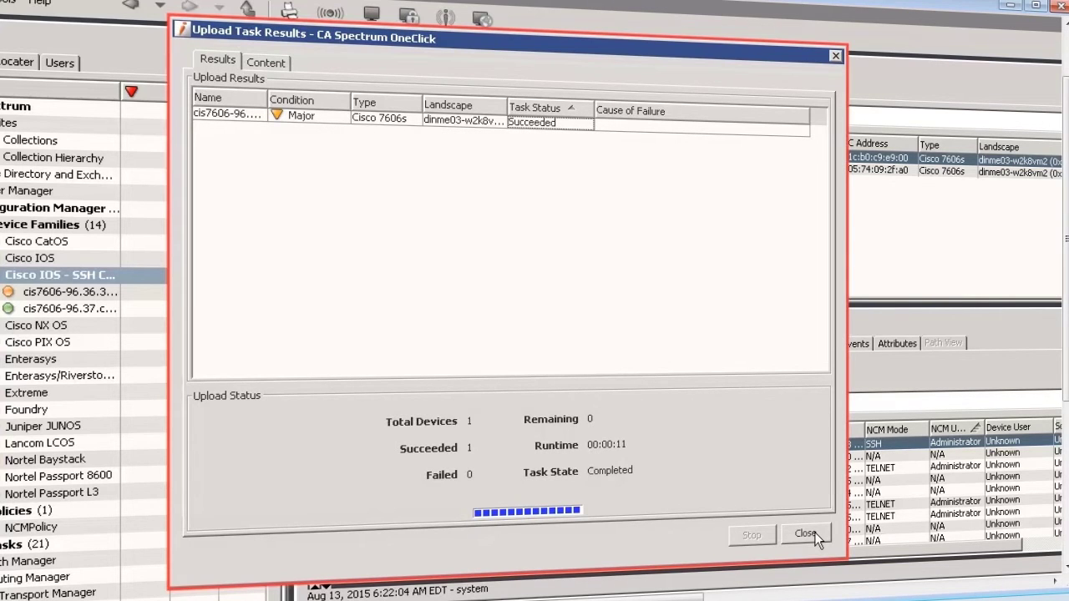
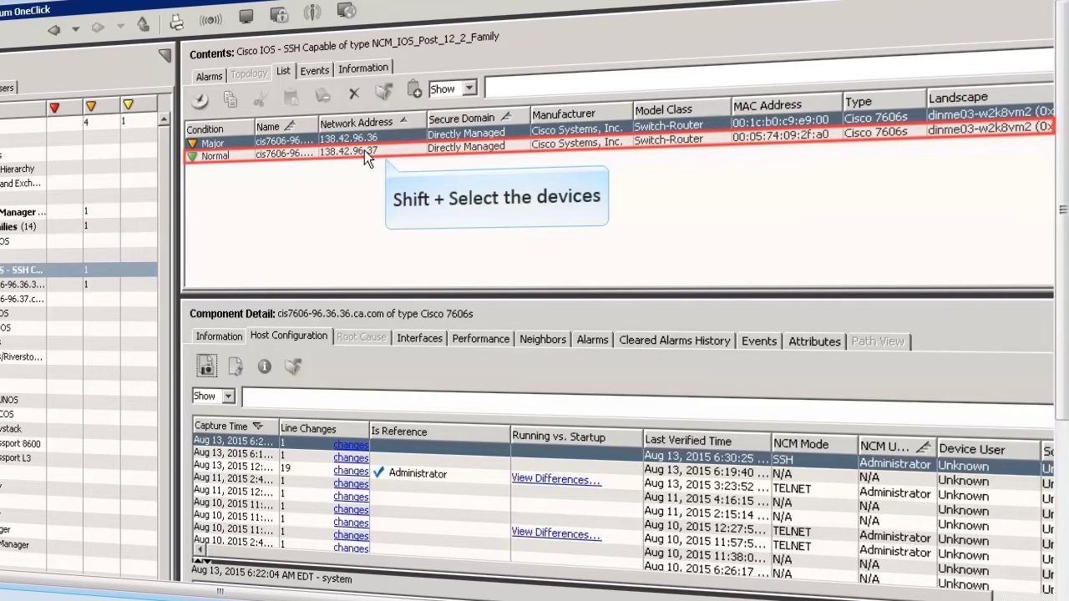
Step: Run a sync task on both Cisco 7606s devices, raising a Minor alarm if the startup configuration differs, and dismiss the results
left_click(364, 150, "shift")
left_click(414, 89)
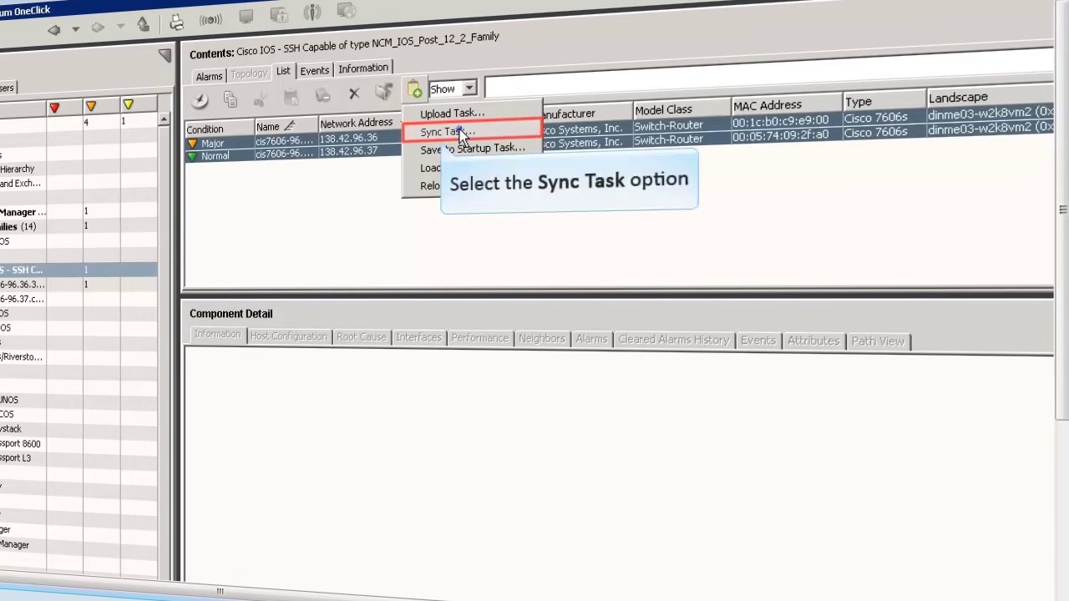
left_click(462, 133)
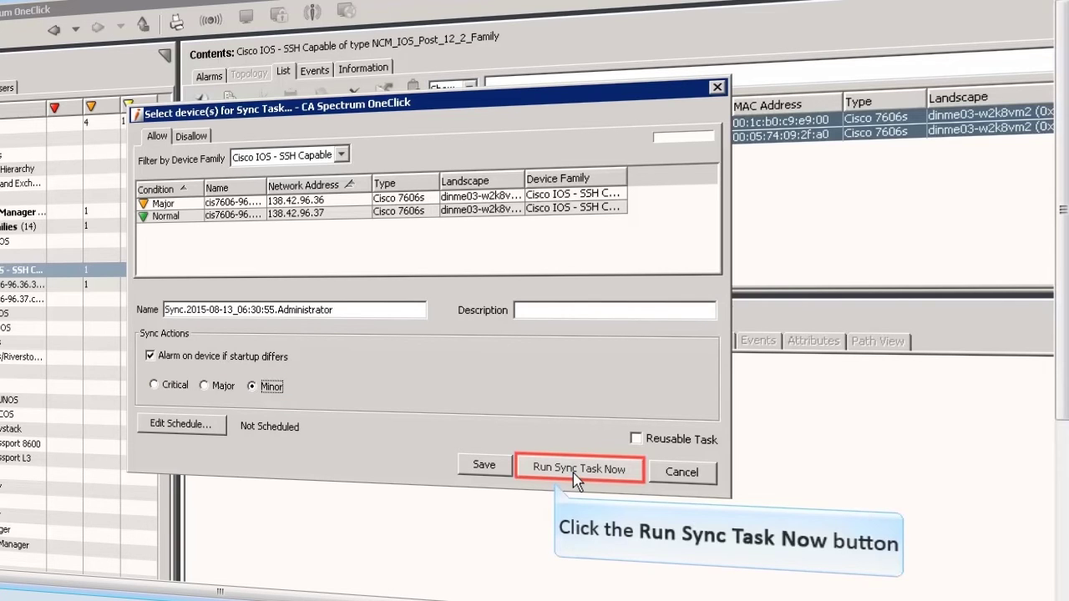
left_click(576, 469)
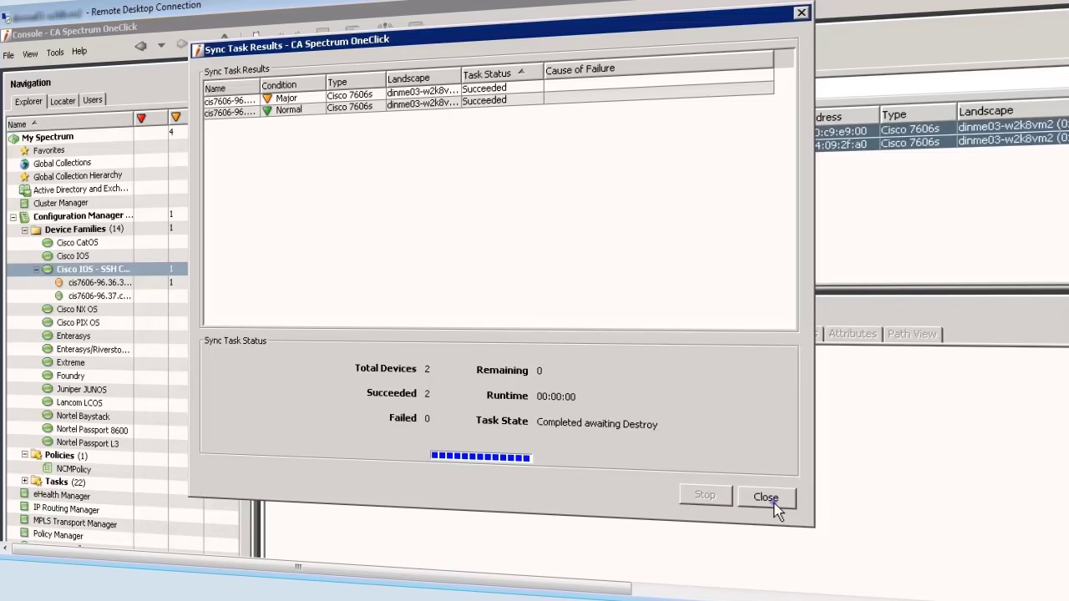
left_click(772, 504)
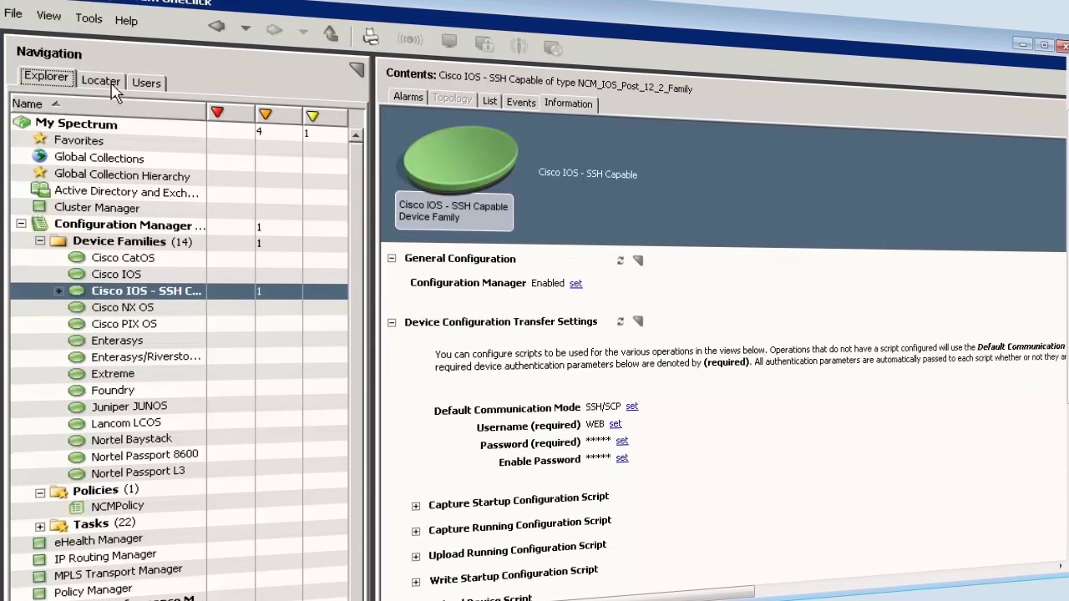
Step: Search for configuration changes between 8/12/2015 6:40 AM and 8/13/2015 10:00 PM, and for recent changes since 8/12/2015 10:00 PM
left_click(100, 80)
left_click(269, 416)
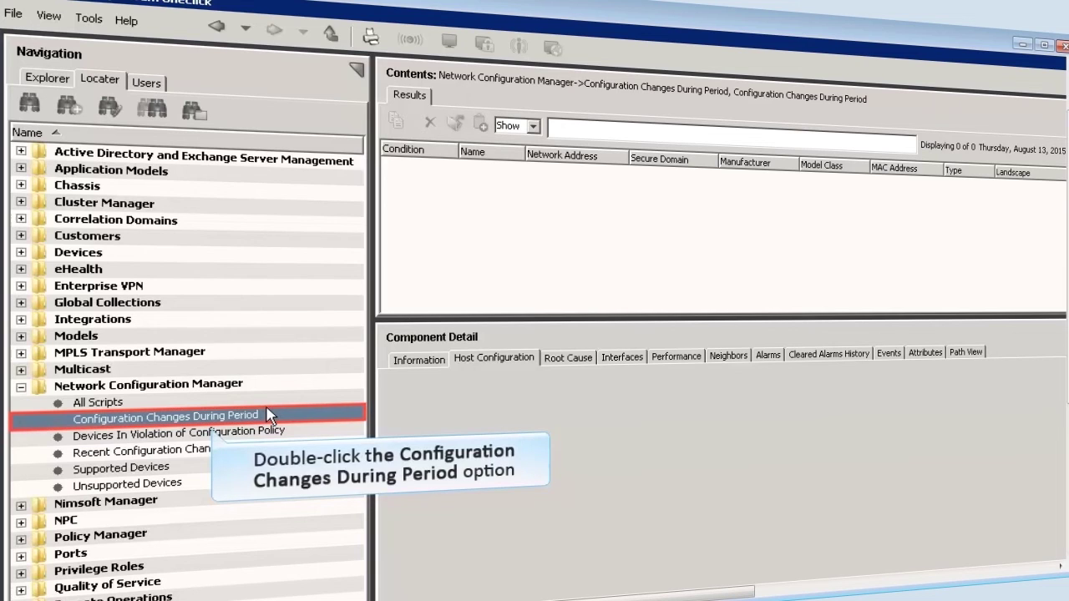
double_click(269, 415)
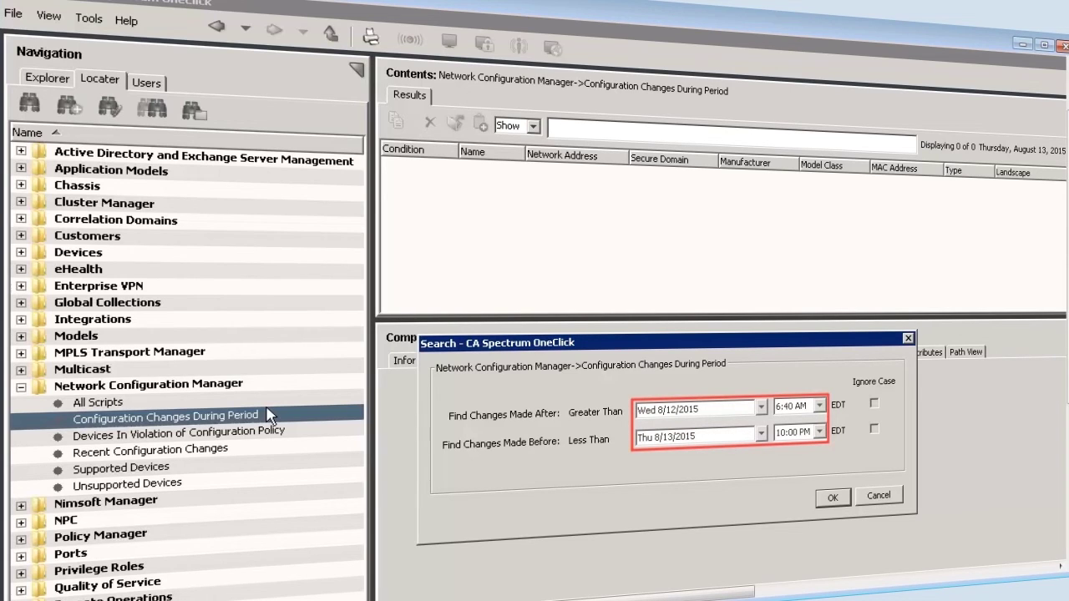
left_click(833, 497)
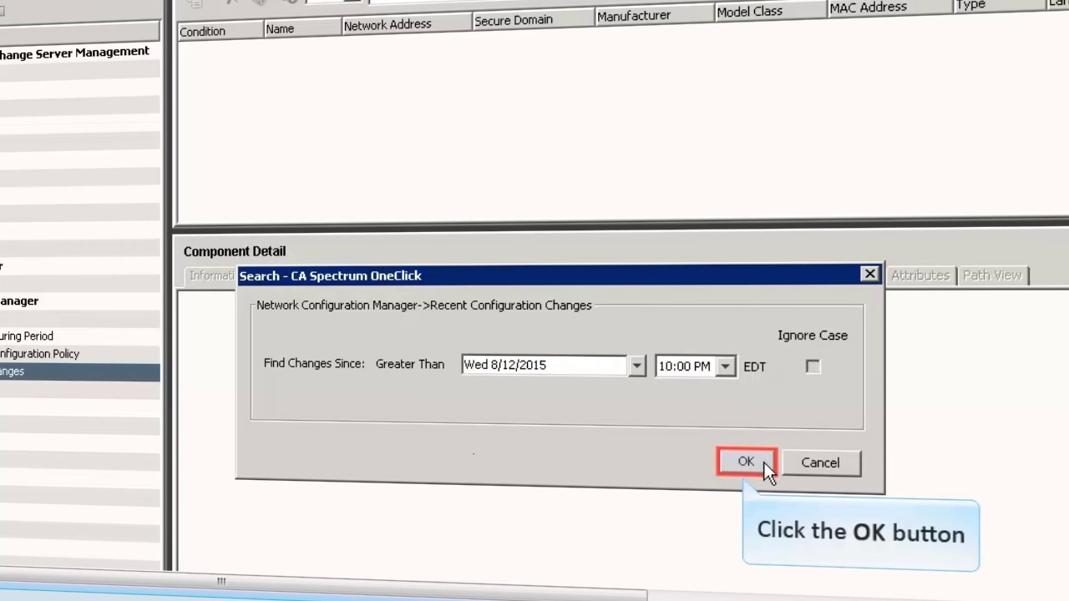
left_click(763, 462)
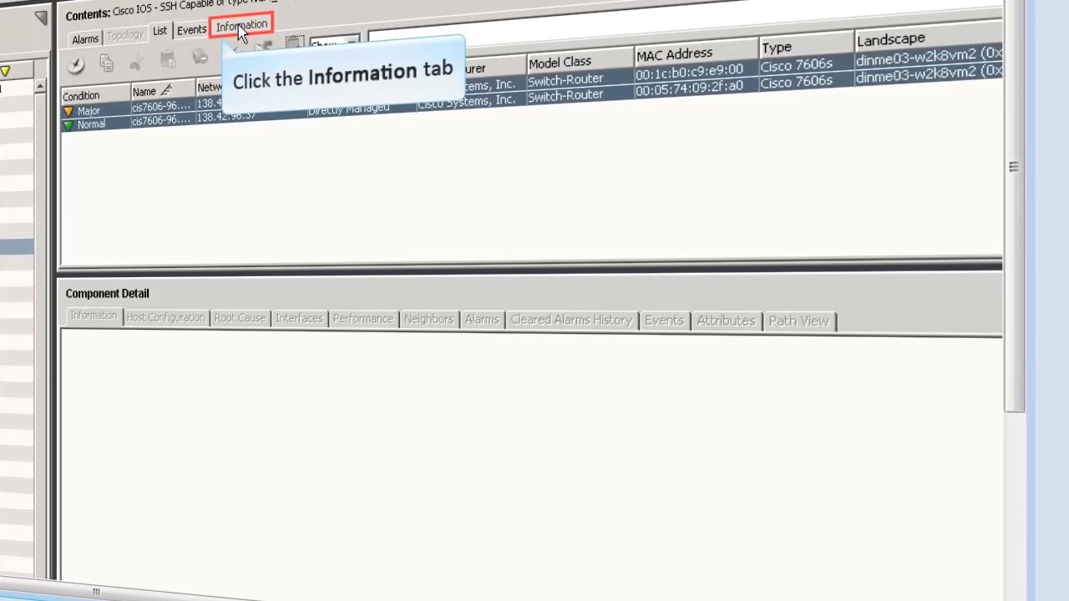
Step: Set the Cisco IOS - SSH Capable family's default communication mode to SSH/SCP and its firmware image transfer protocol to TFTP
left_click(239, 26)
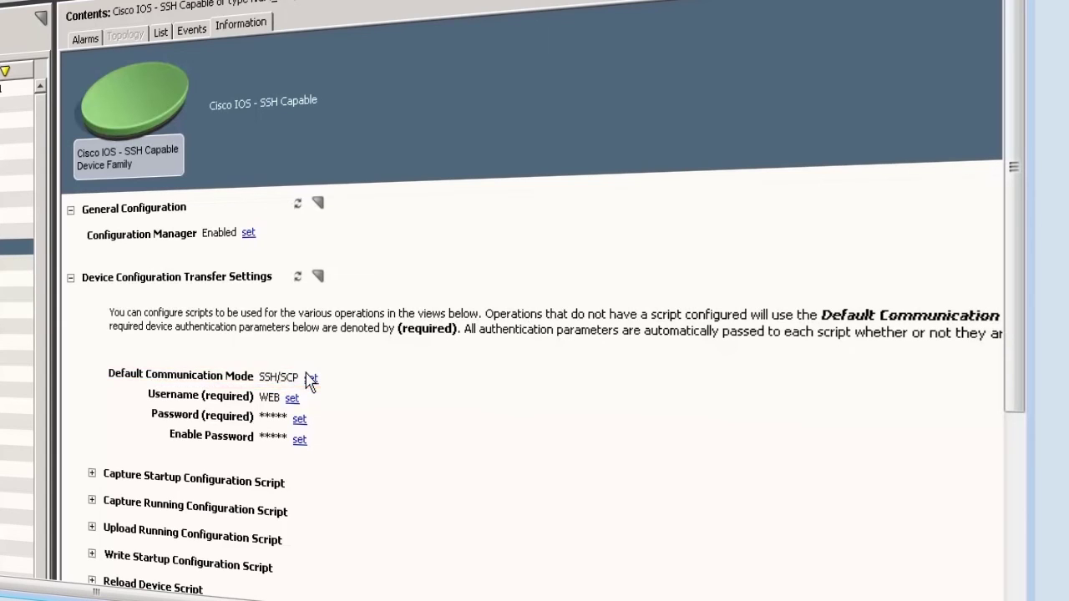
left_click(310, 379)
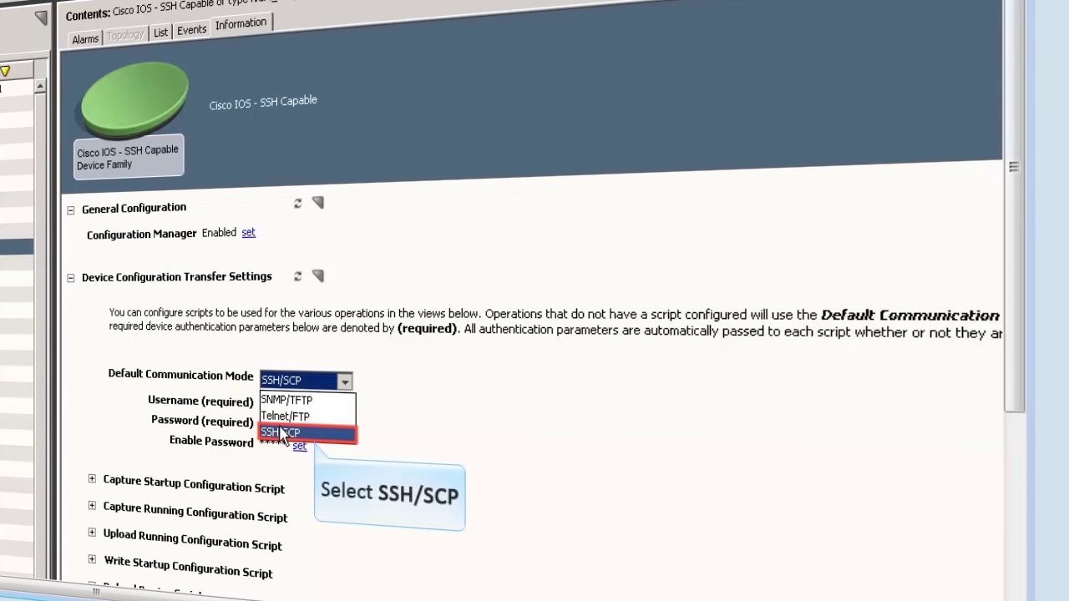
left_click(282, 433)
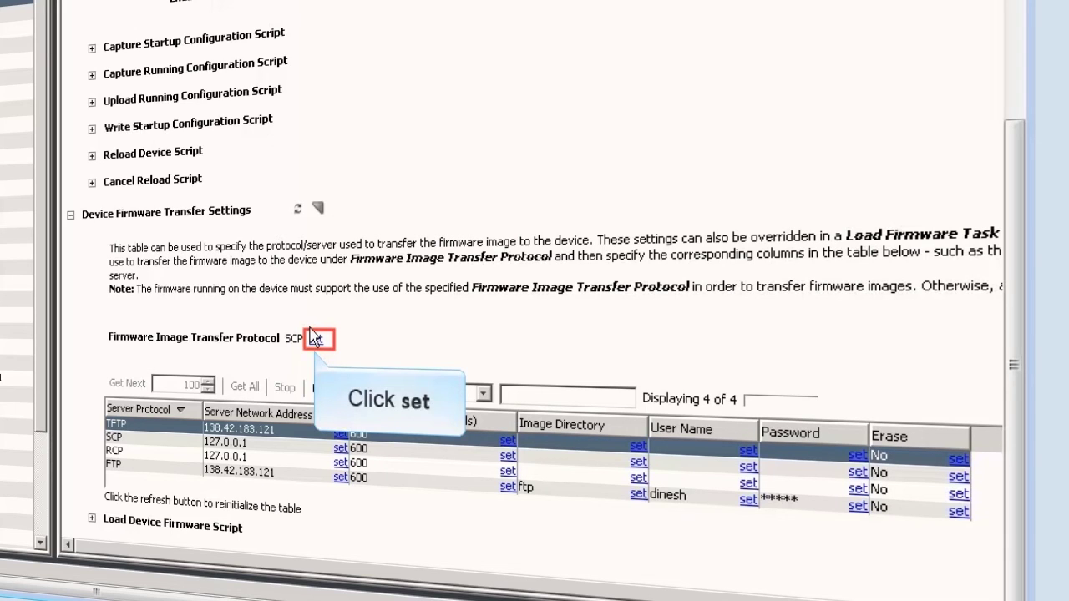
left_click(317, 339)
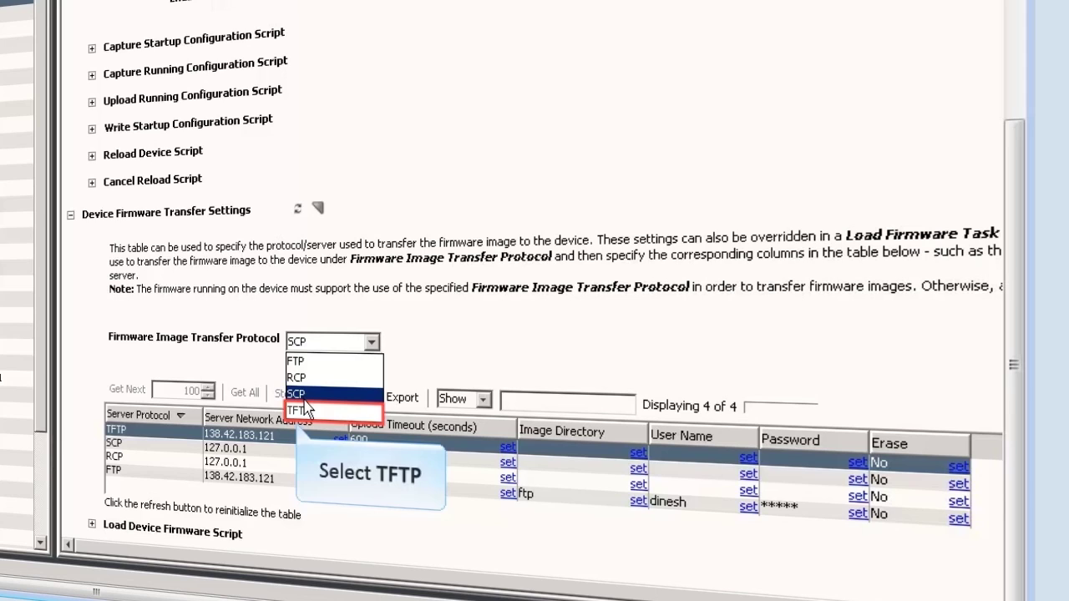
left_click(308, 409)
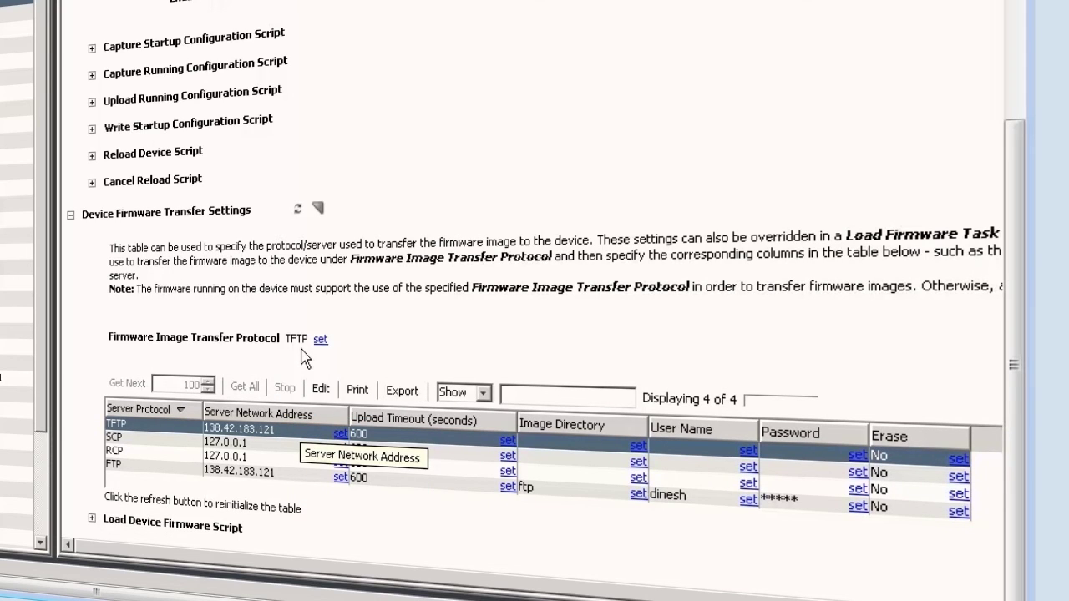